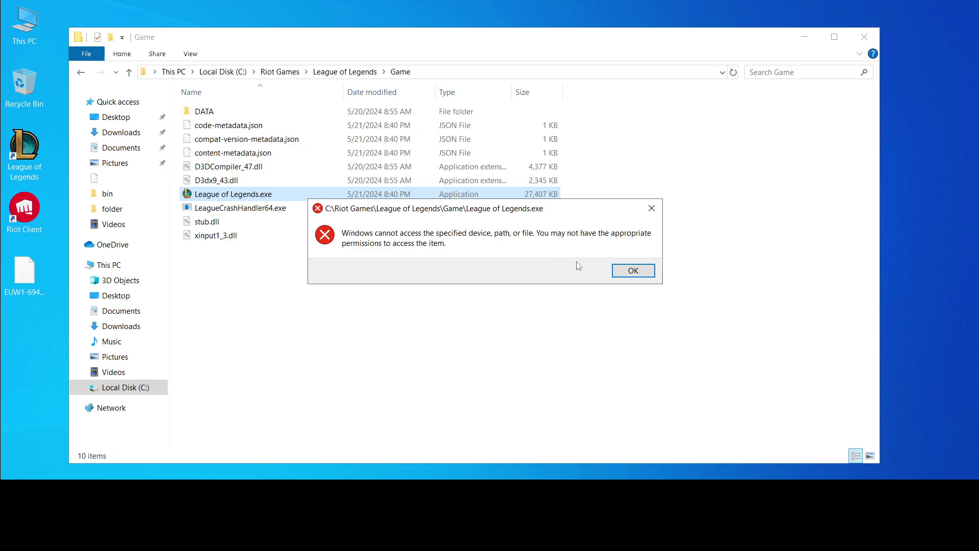
# Dismiss the file access error and sign in to ReplayCast through League of Legends, entering the account's username and password.
pyautogui.click(633, 271)
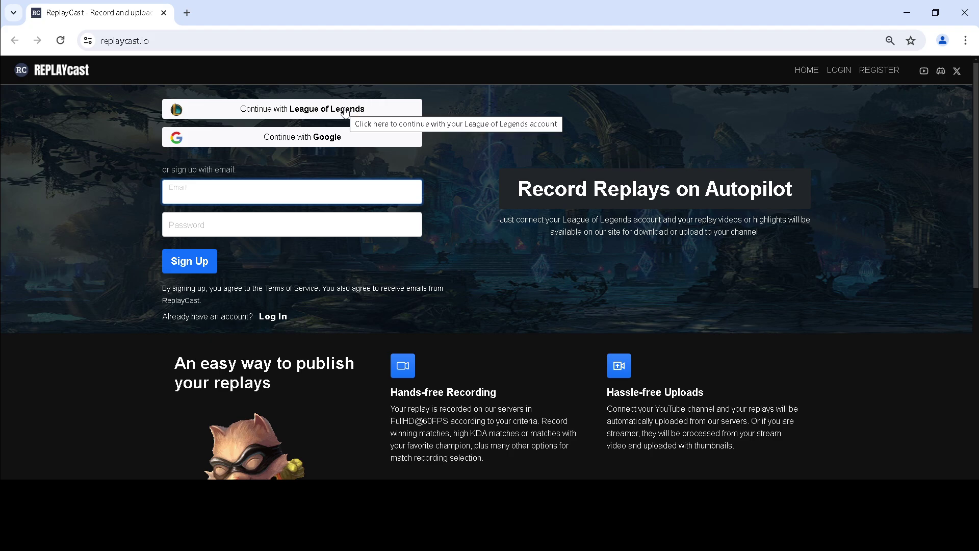
pyautogui.click(345, 111)
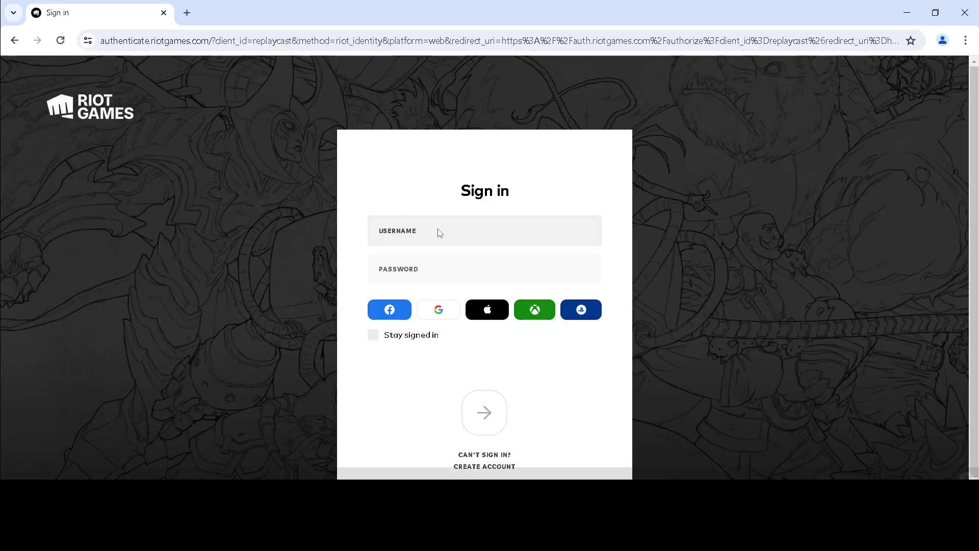
pyautogui.click(439, 231)
pyautogui.write('replaycast')
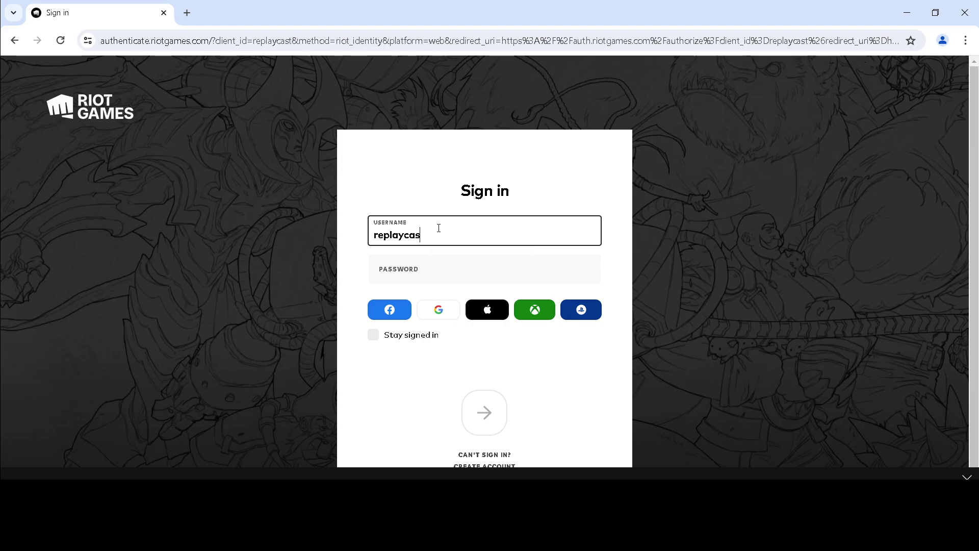
pyautogui.press('Tab')
pyautogui.write('••••••••••')
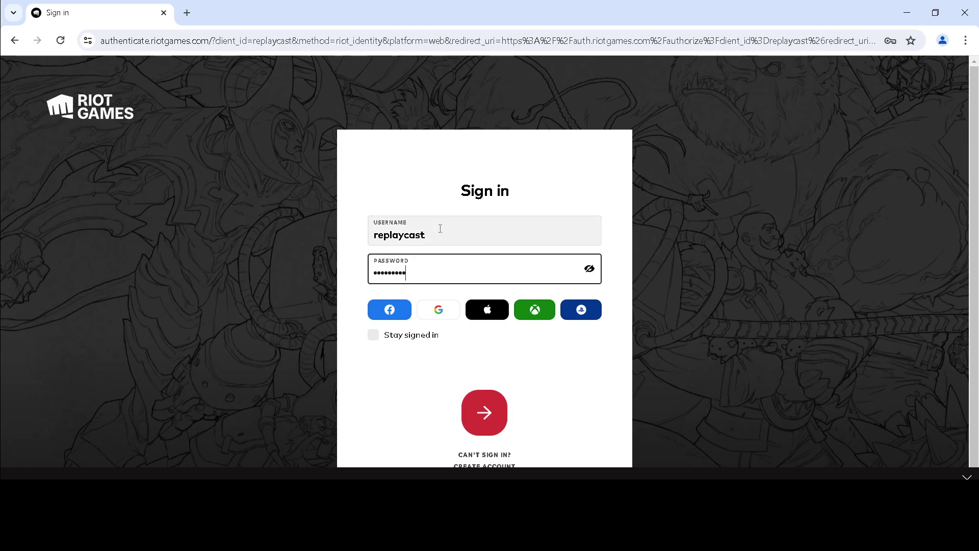
pyautogui.press('Return')
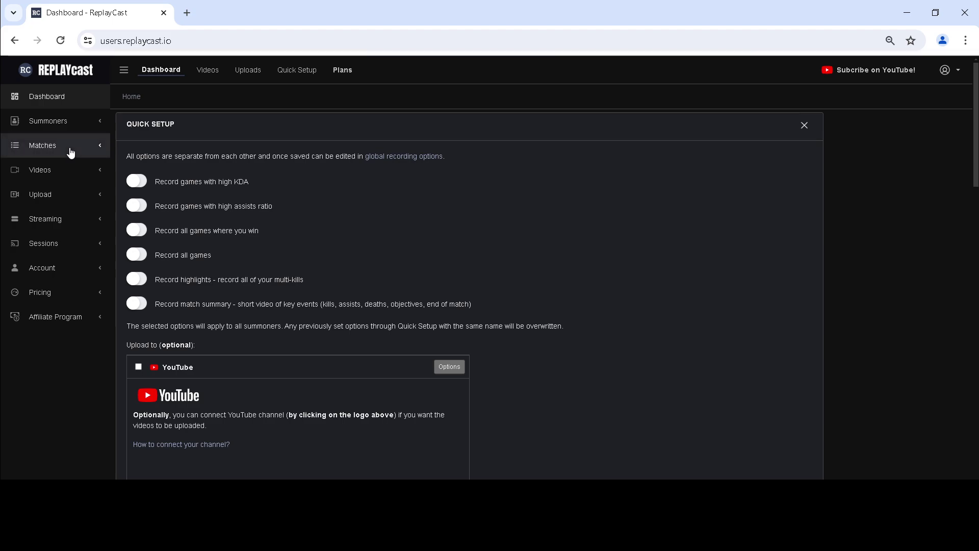
# Upload the replay file EUW1-6949563992.rofl from the Desktop folder to the account's matches.
pyautogui.click(53, 152)
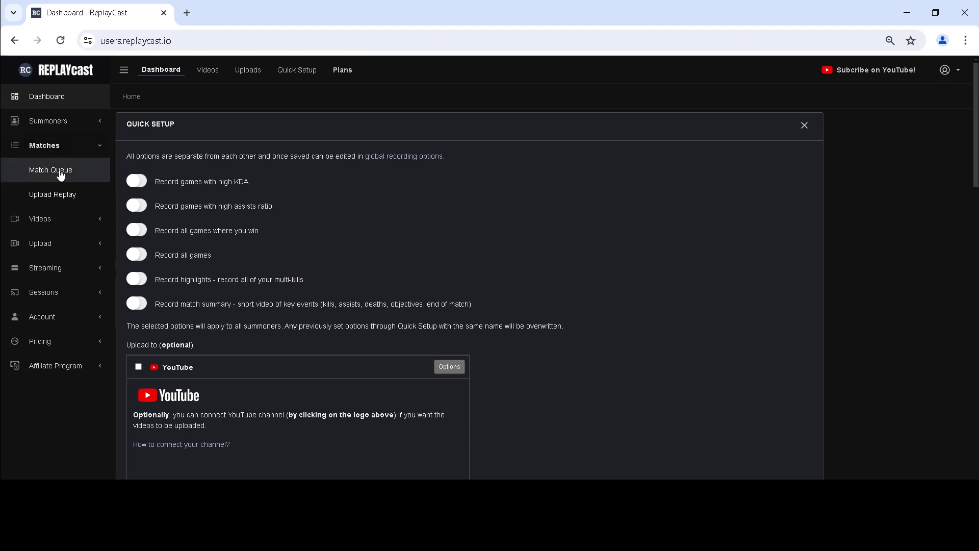
pyautogui.click(51, 200)
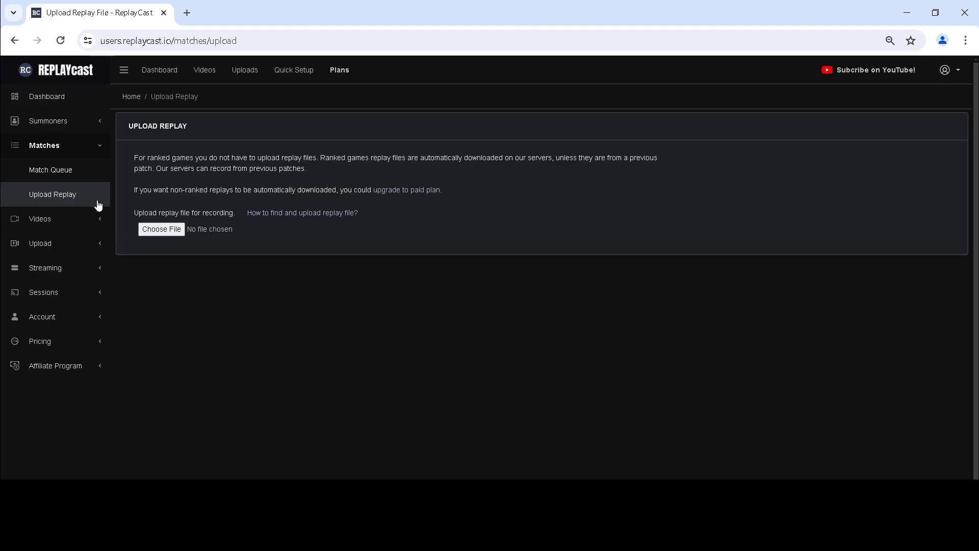
pyautogui.click(161, 234)
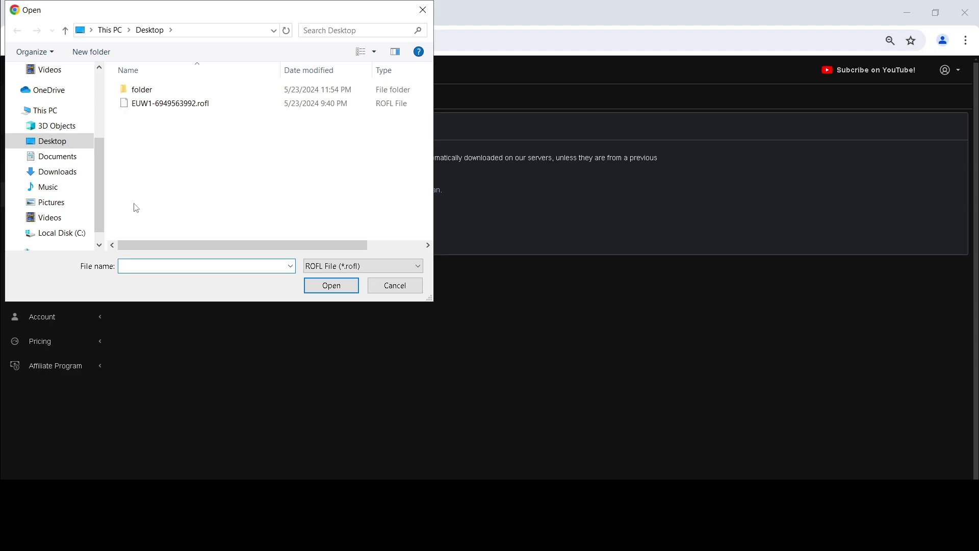
pyautogui.click(56, 142)
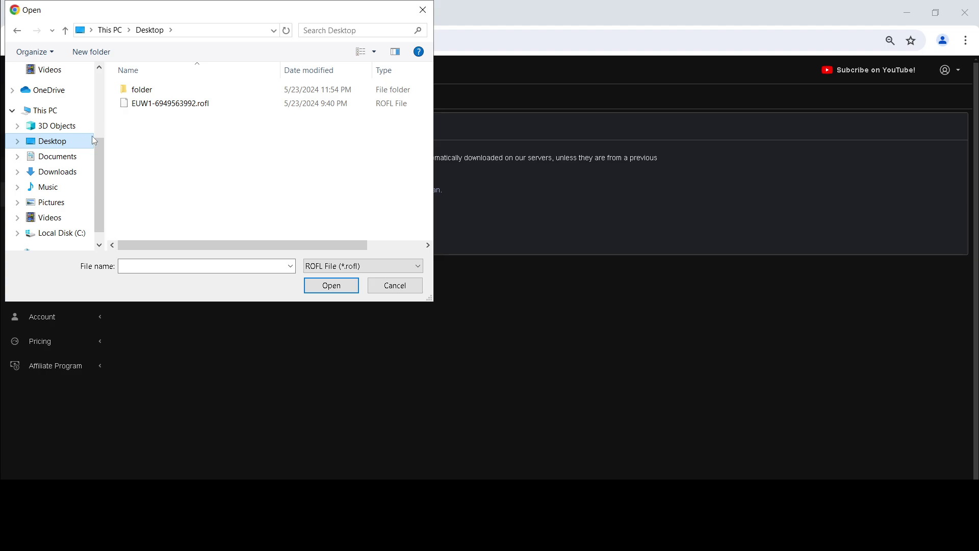
pyautogui.click(175, 108)
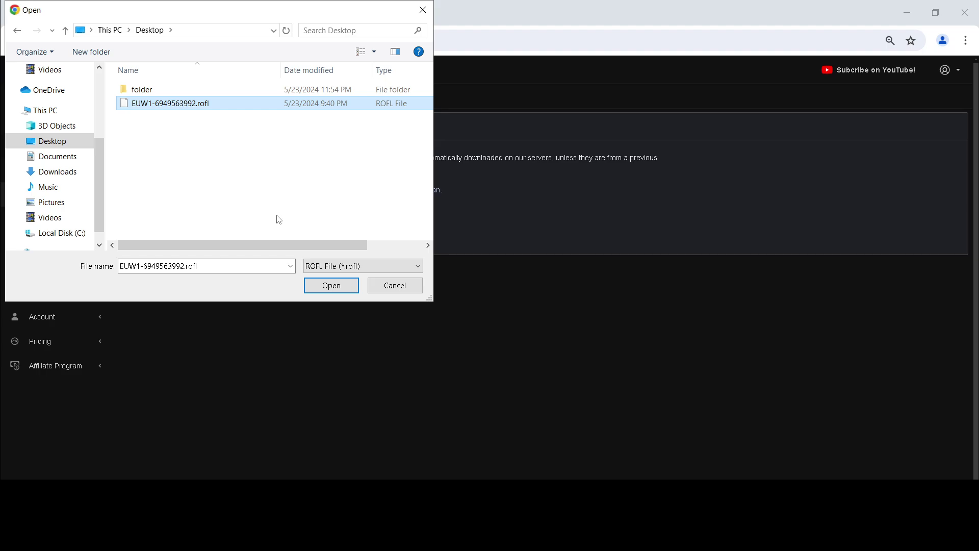
pyautogui.click(318, 286)
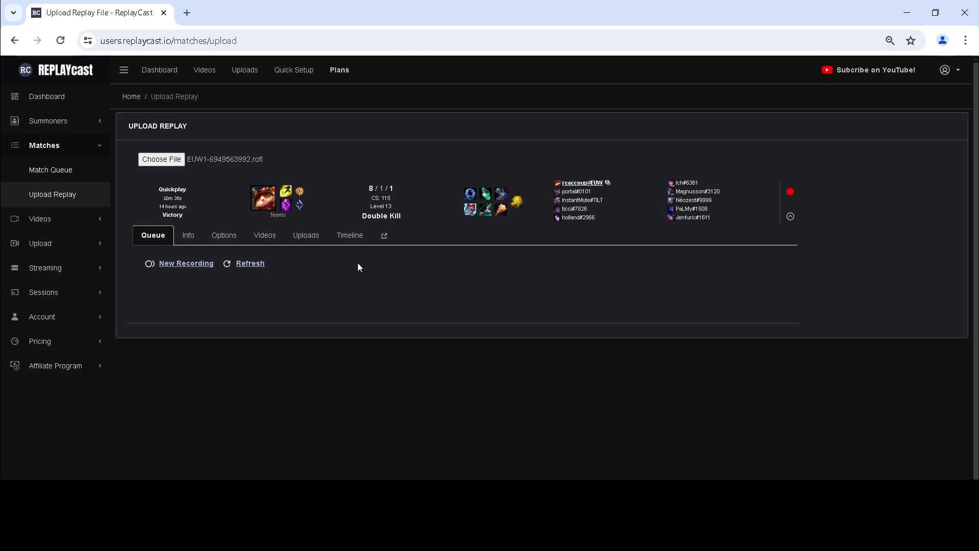
# Set up a new recording for the uploaded match and name it "teemo".
pyautogui.click(184, 265)
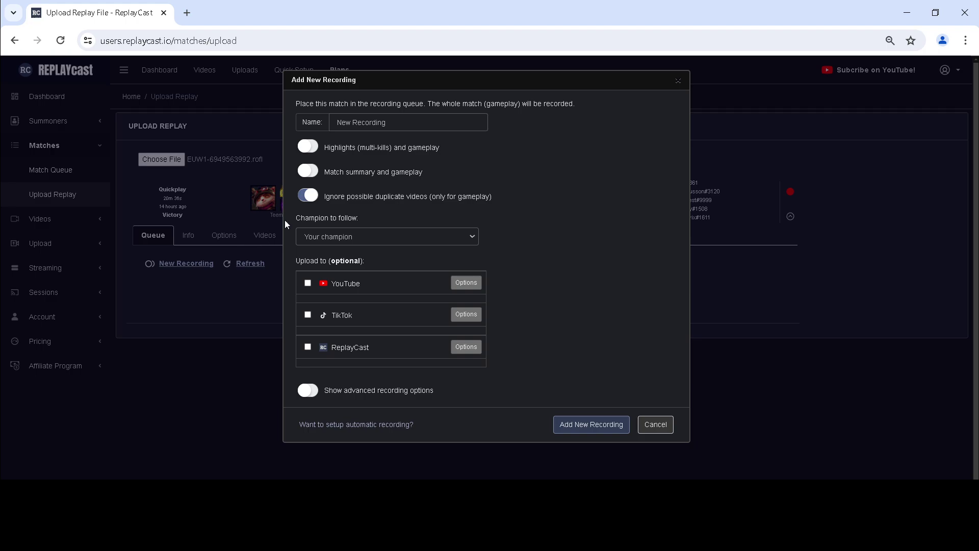
pyautogui.click(388, 126)
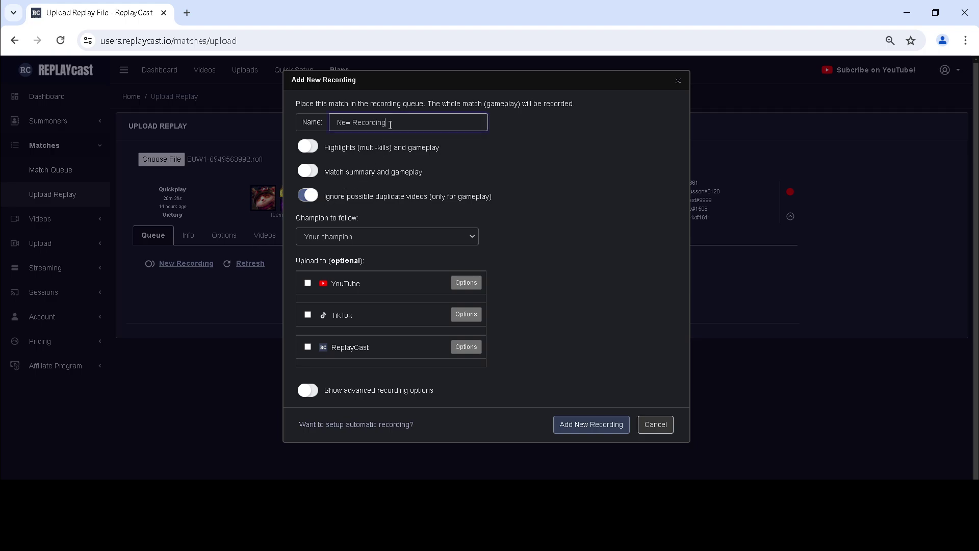
pyautogui.moveTo(390, 125); pyautogui.dragTo(332, 123)
pyautogui.write('teemo')
# Enable match summary and gameplay with separate video clips, and choose "Your champion" as the champion to follow.
pyautogui.click(411, 149)
pyautogui.click(382, 174)
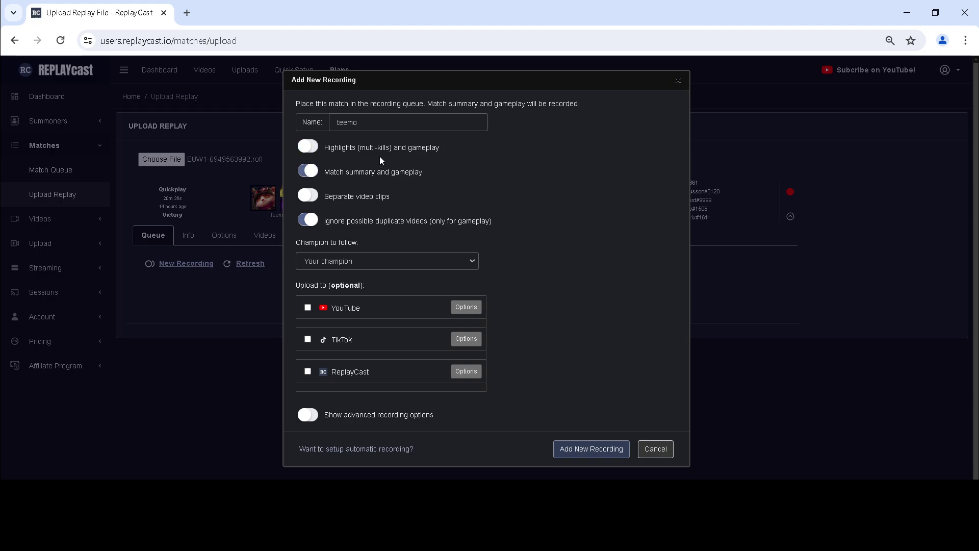
pyautogui.moveTo(380, 154)
pyautogui.moveTo(371, 176)
pyautogui.moveTo(356, 203)
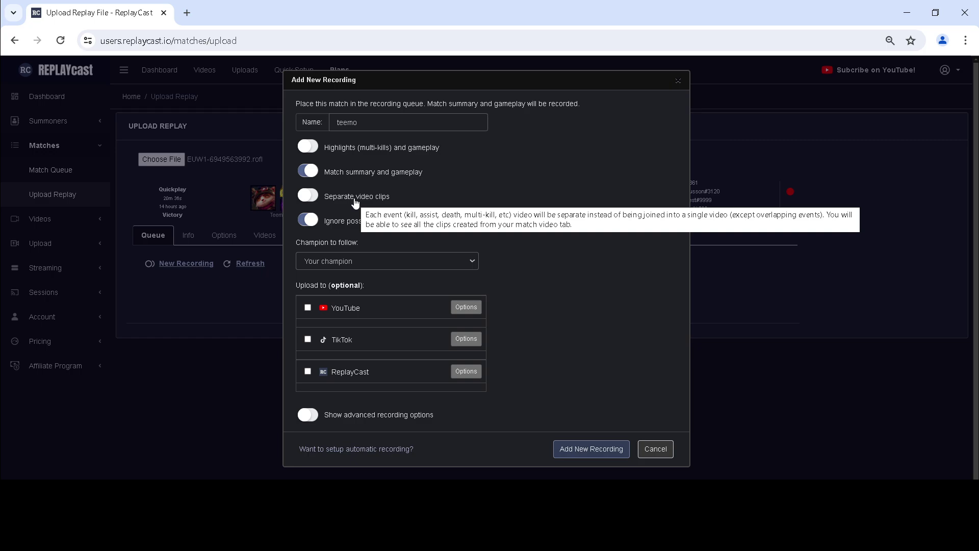
pyautogui.click(356, 203)
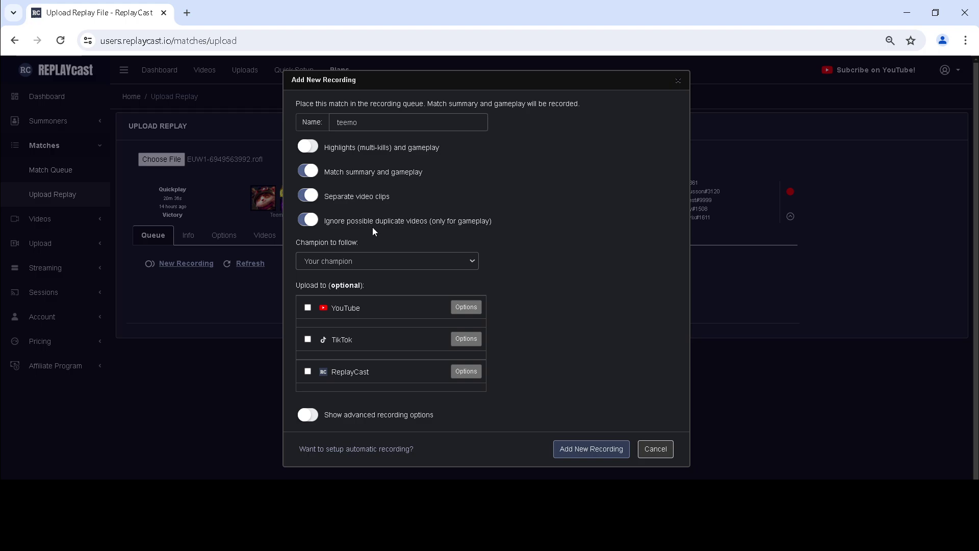
pyautogui.click(395, 261)
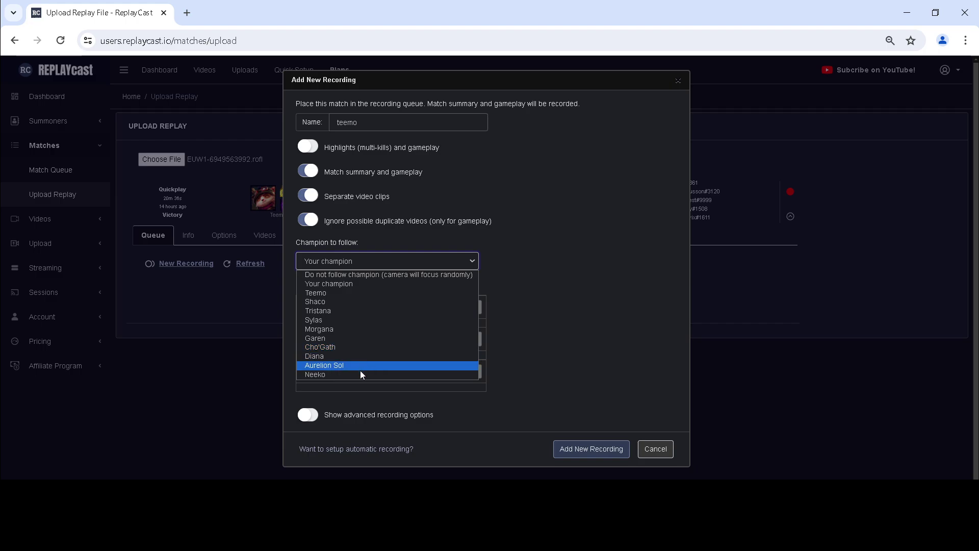
pyautogui.click(384, 283)
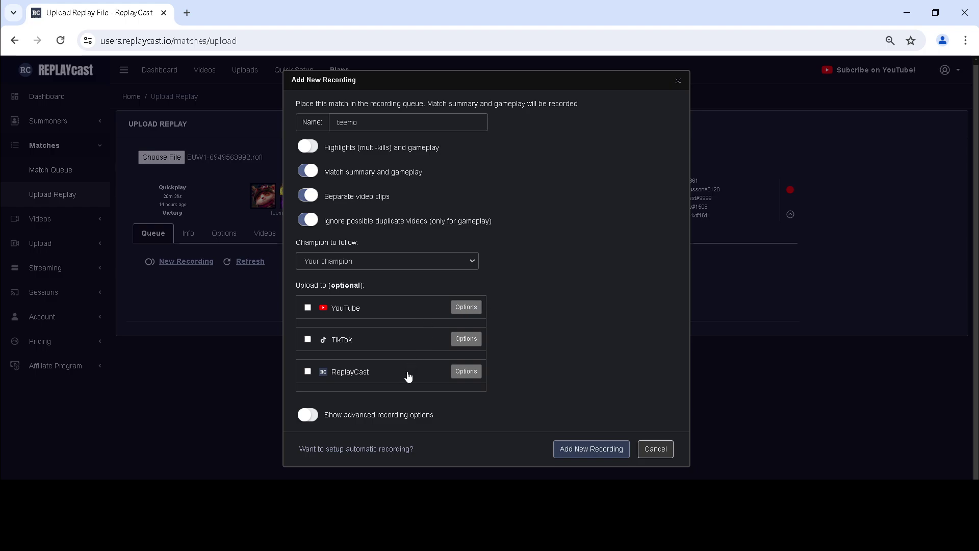
# Examine the recording's YouTube upload options and the advanced recording options, including locale, overlay stats and interface toggles.
pyautogui.click(466, 308)
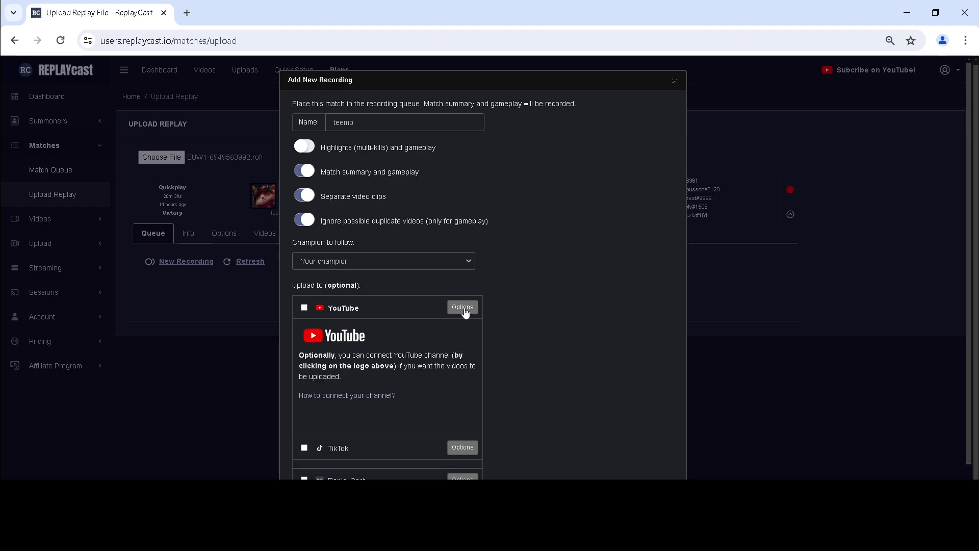
pyautogui.click(463, 308)
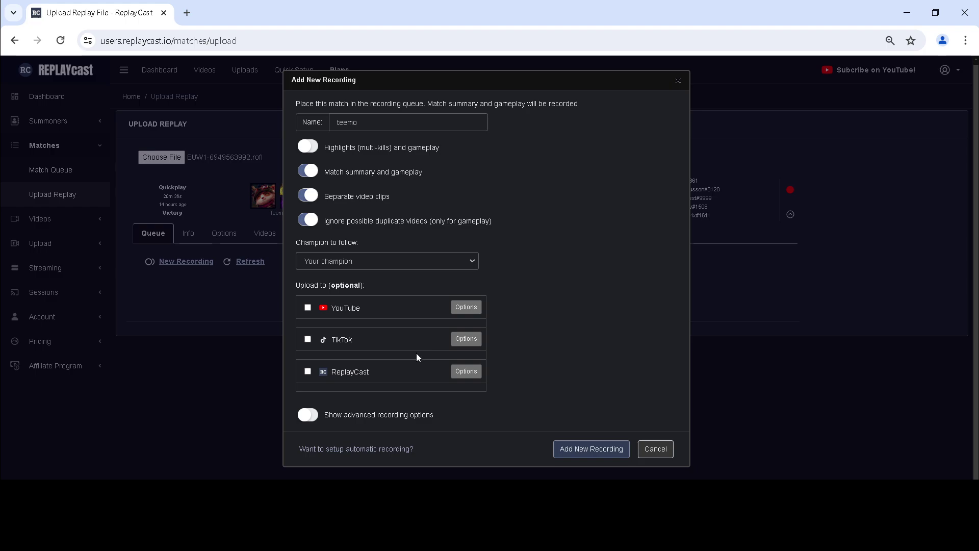
pyautogui.click(369, 419)
pyautogui.scroll(-4, 438, 399)
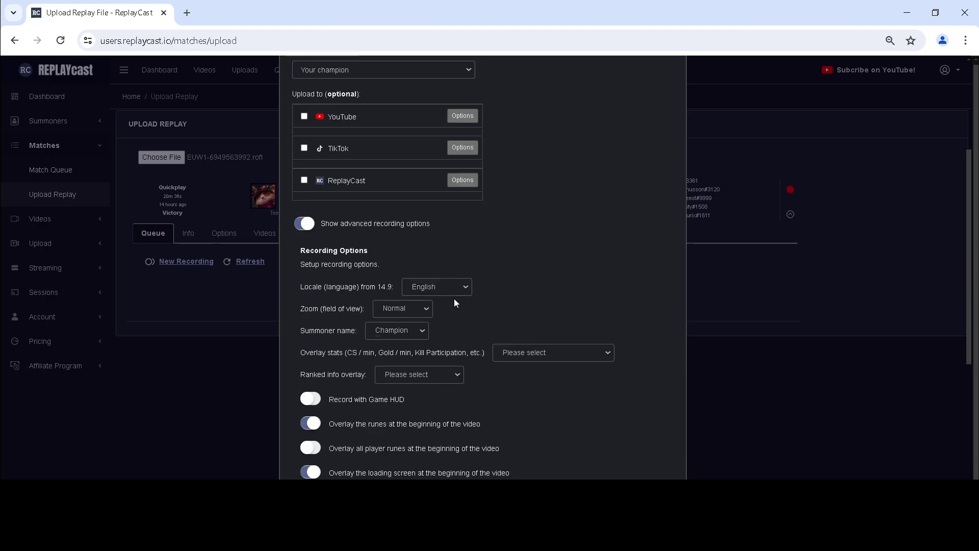
pyautogui.click(456, 292)
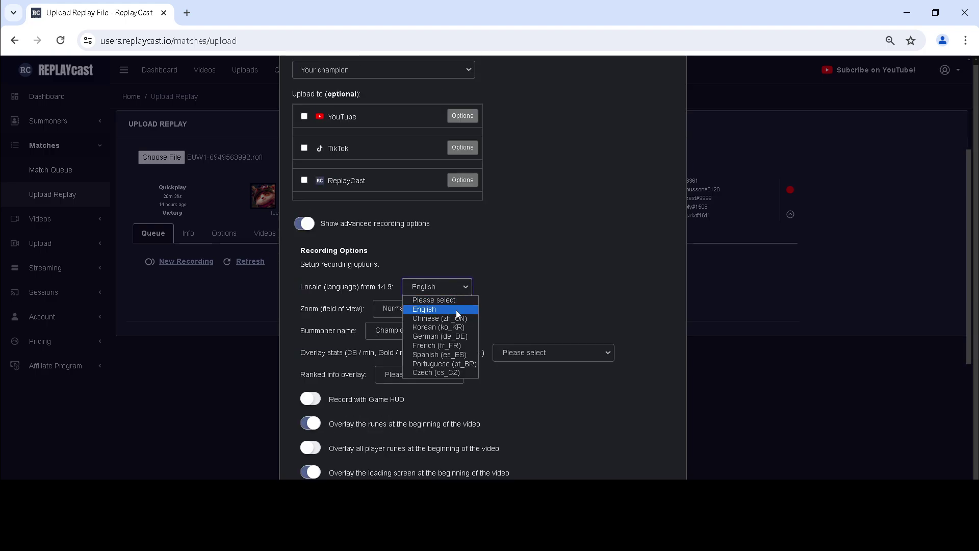
pyautogui.click(523, 333)
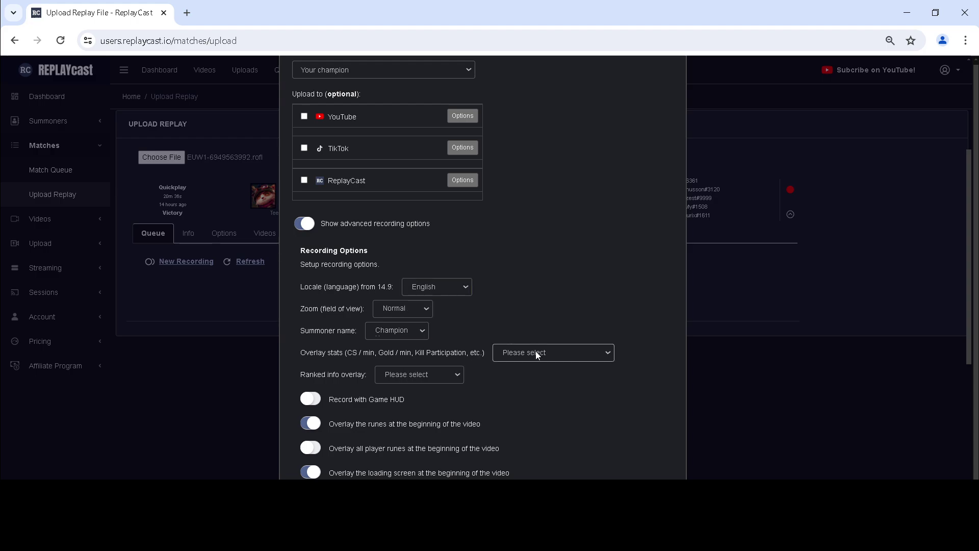
pyautogui.click(535, 351)
pyautogui.click(471, 387)
pyautogui.scroll(-3, 472, 388)
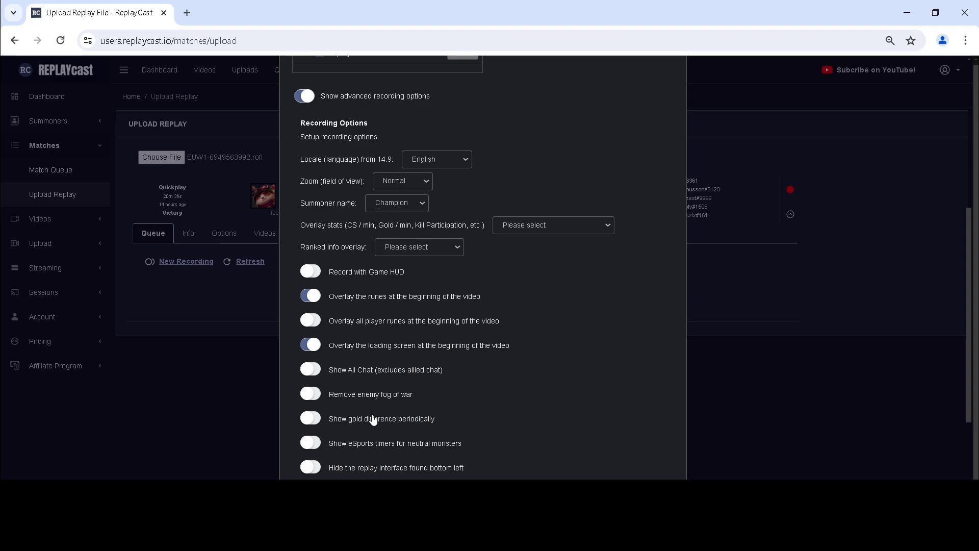
pyautogui.scroll(-1, 372, 413)
pyautogui.scroll(-2, 372, 424)
pyautogui.scroll(4, 375, 409)
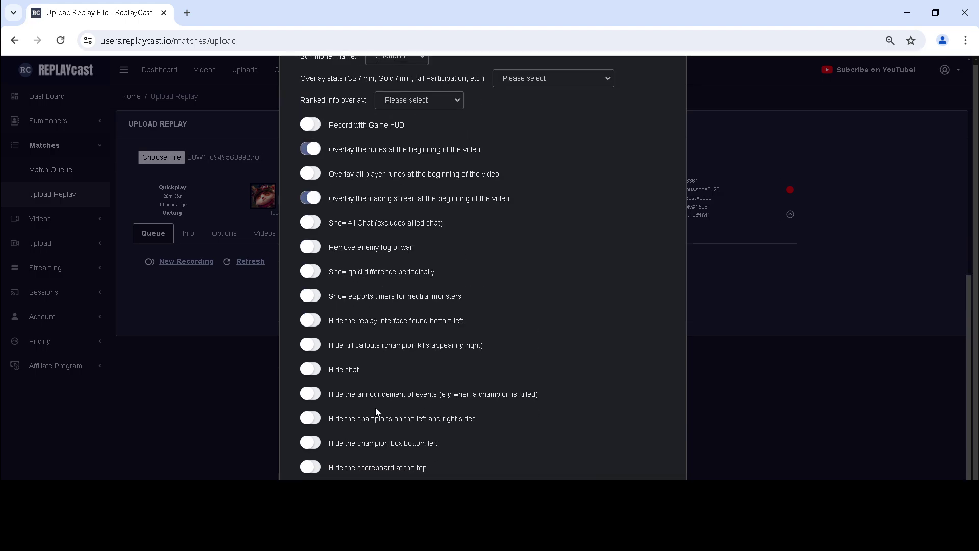
pyautogui.scroll(1, 347, 200)
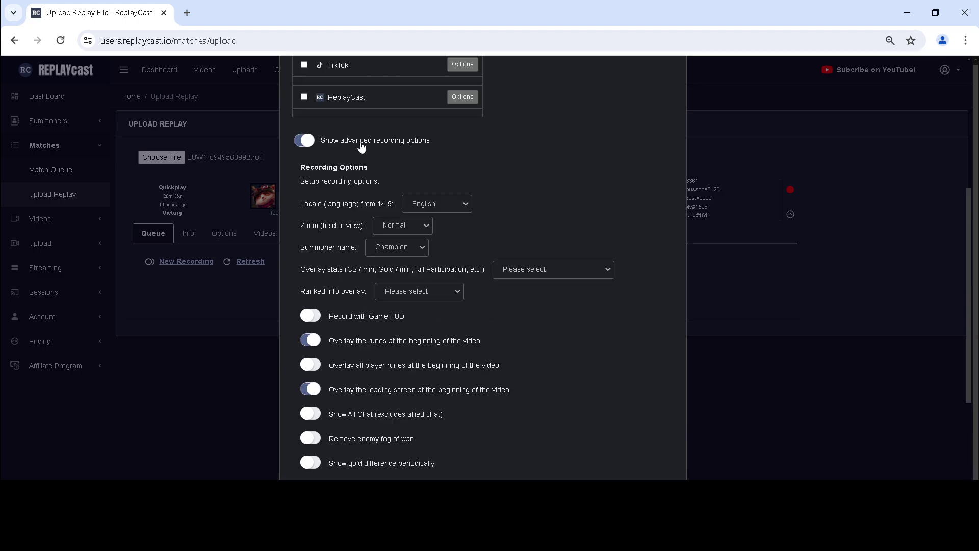
pyautogui.click(361, 147)
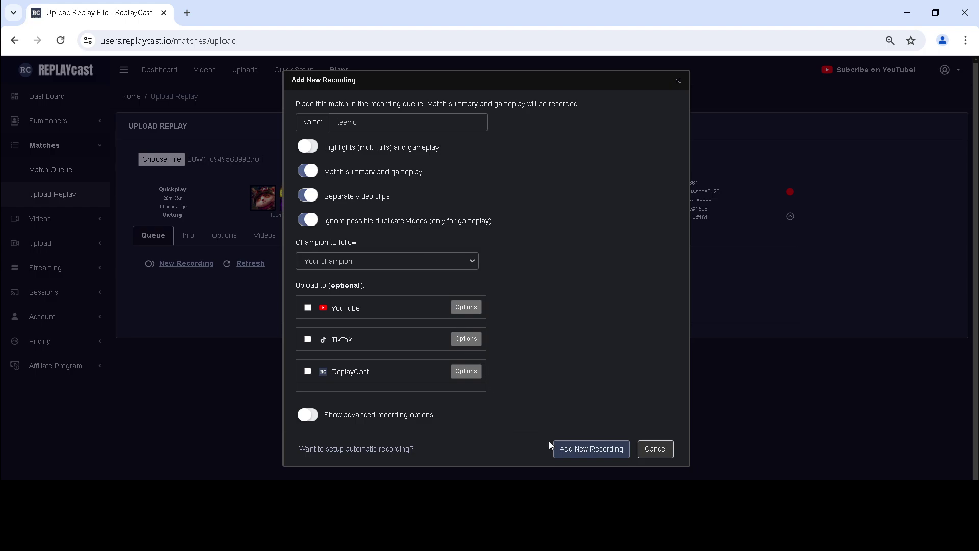
# Add the configured recording to the queue and open the teemo entry in the video queue.
pyautogui.click(583, 454)
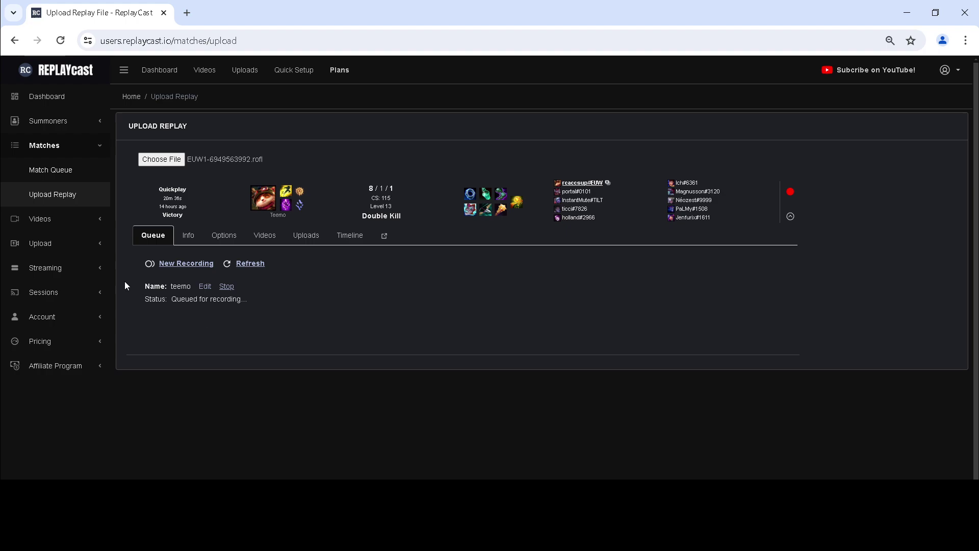
pyautogui.click(61, 224)
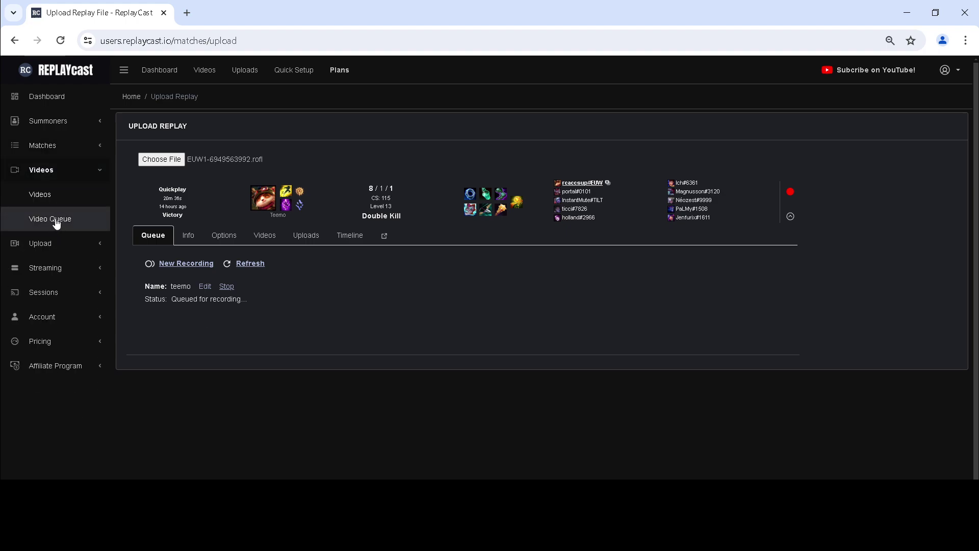
pyautogui.click(38, 222)
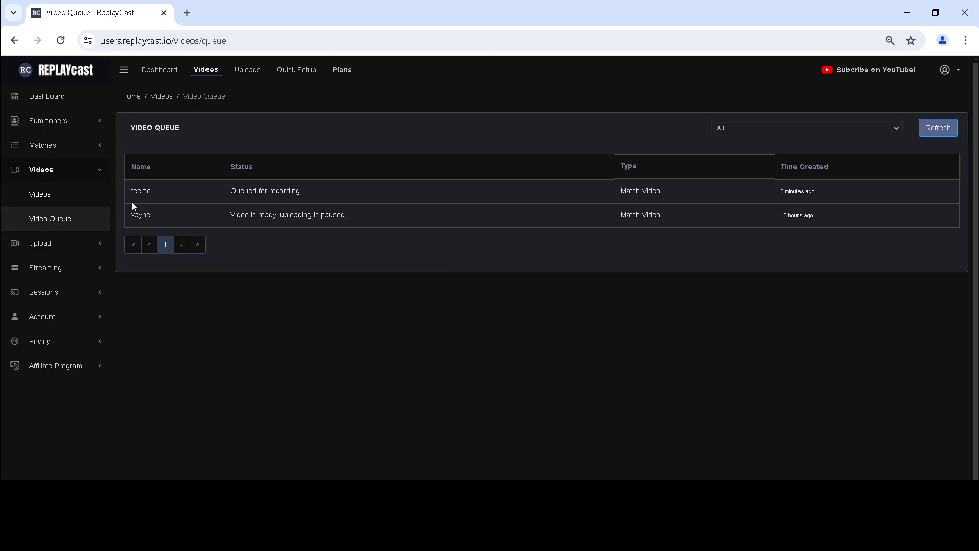
pyautogui.click(147, 198)
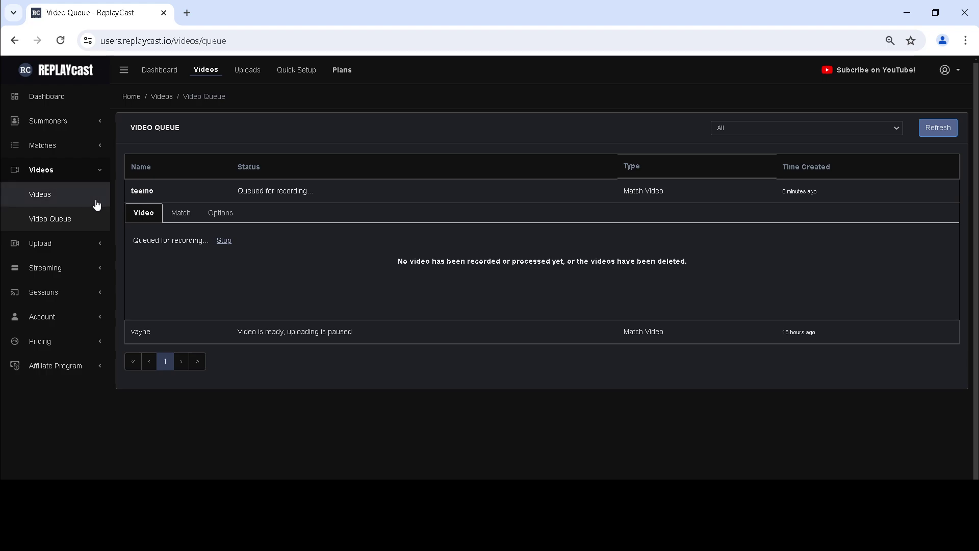
# Open the list of all recorded videos to view the finished vayne clips.
pyautogui.click(48, 204)
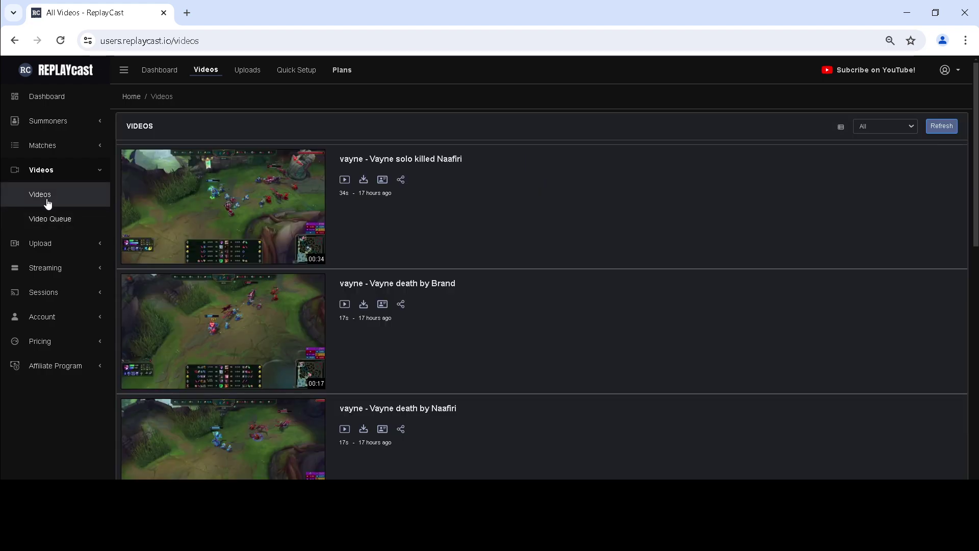
pyautogui.moveTo(136, 202)
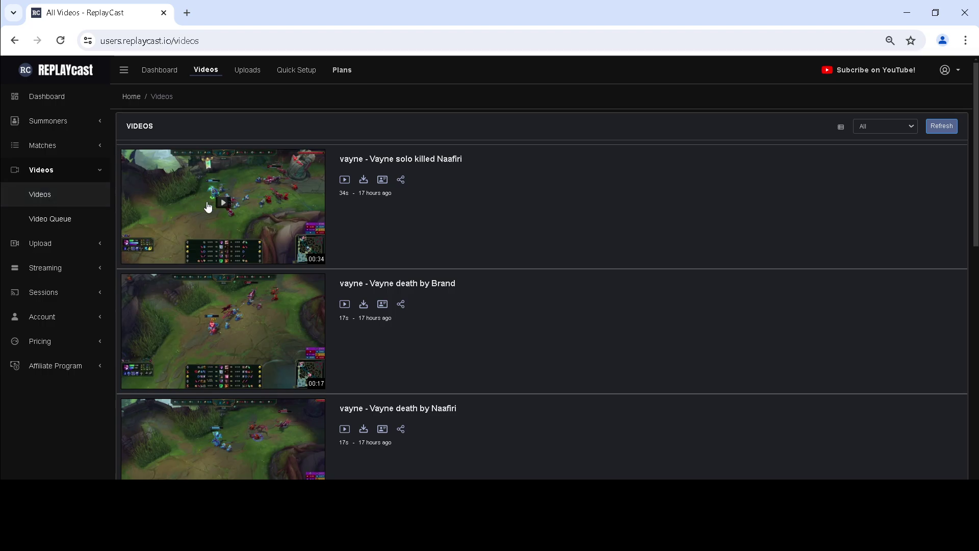